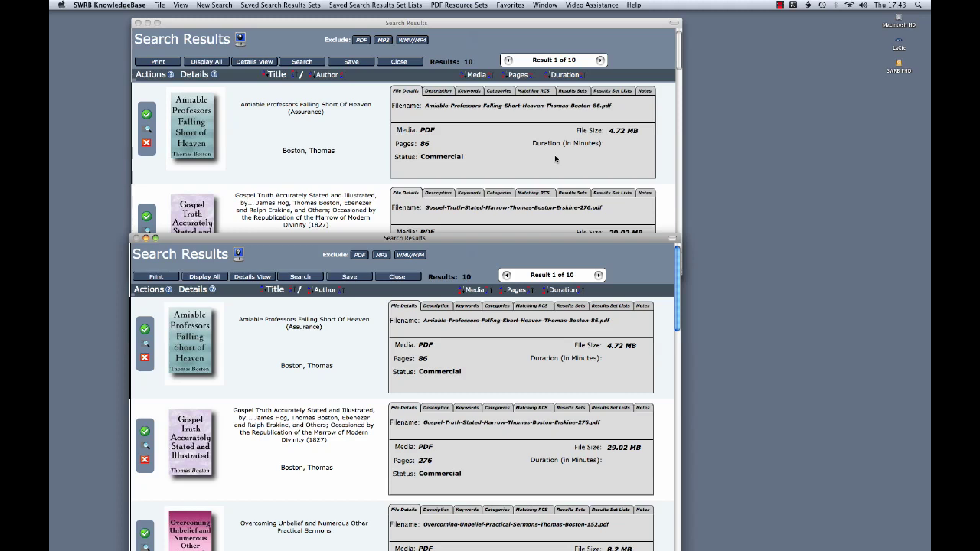
- Close the duplicate Search Results window without saving it and move the remaining Search Results window fully into view
left_click(399, 63)
left_click(399, 63)
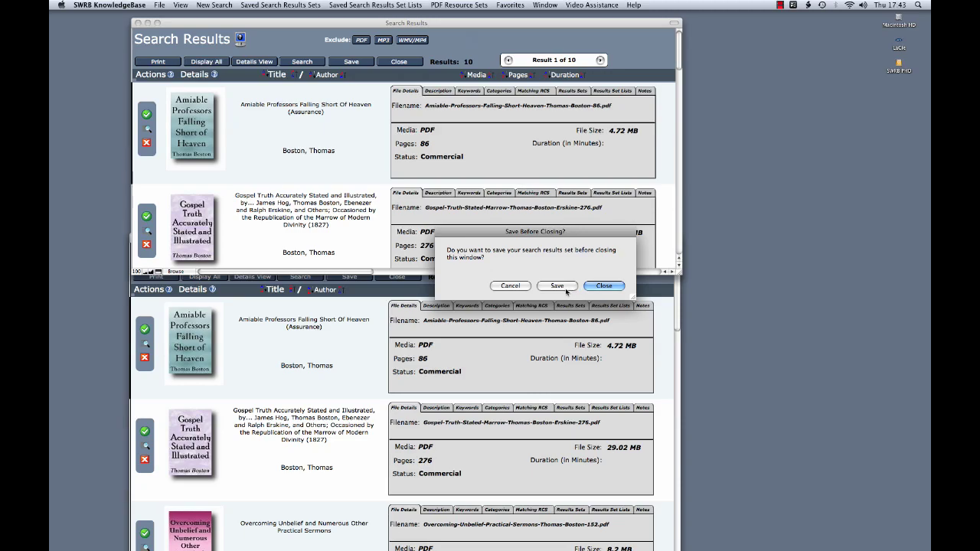
left_click(595, 286)
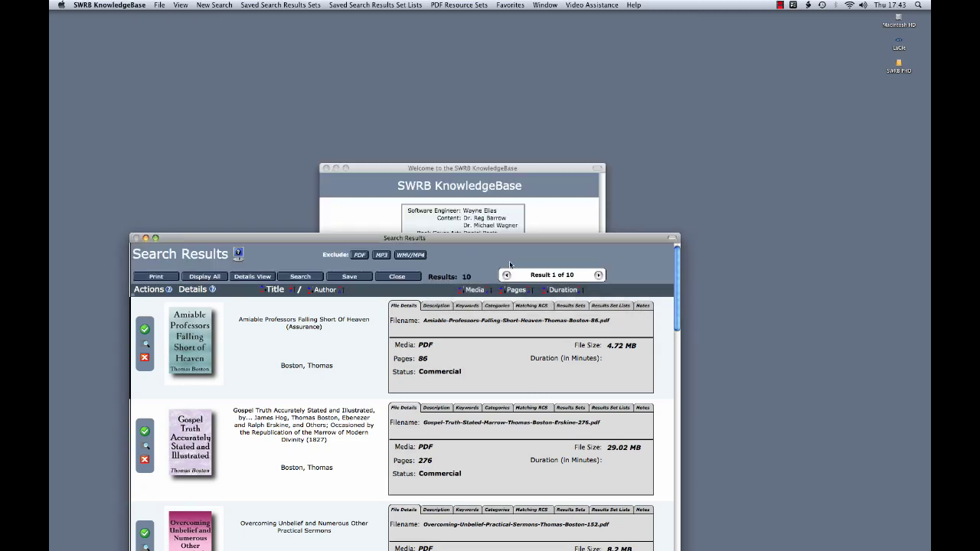
left_click_drag(372, 239, 414, 129)
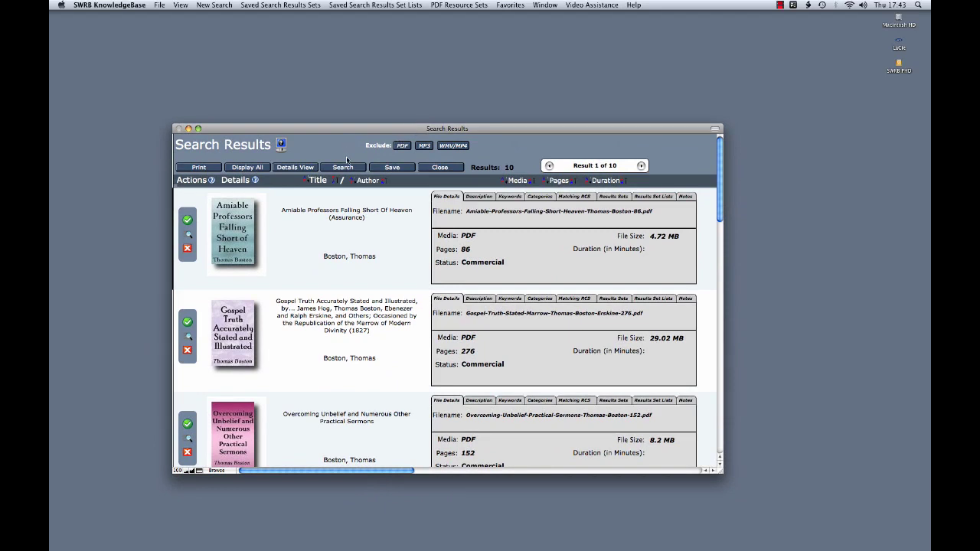
- Save the search results as a saved search results set named "Thomas Boston on Evangelism"
left_click(392, 168)
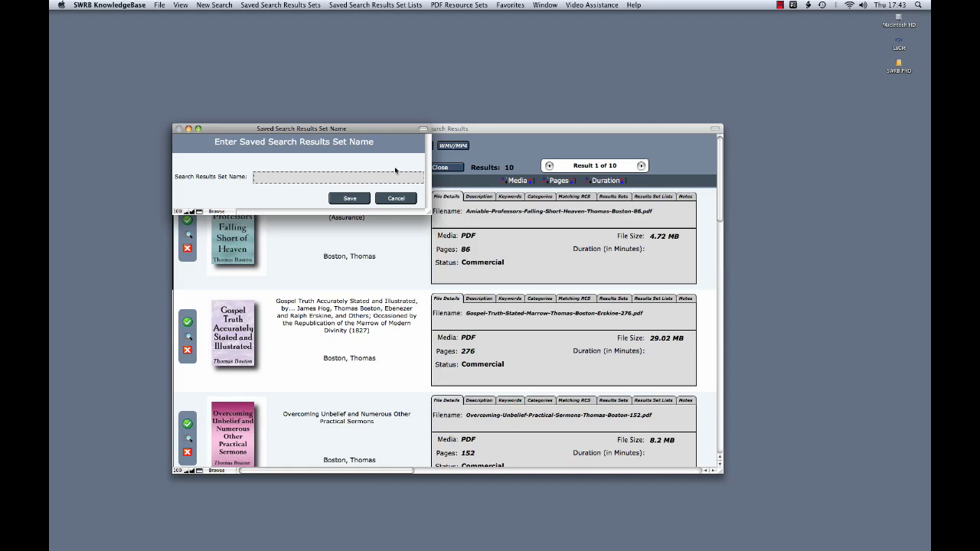
left_click(302, 176)
type("Thomas Bosto")
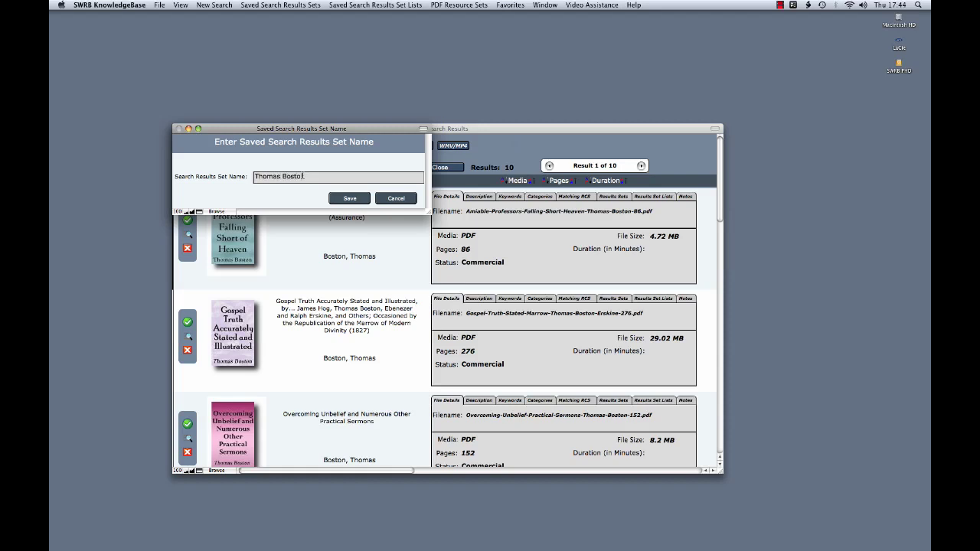
type("n on Evangelism")
left_click(349, 198)
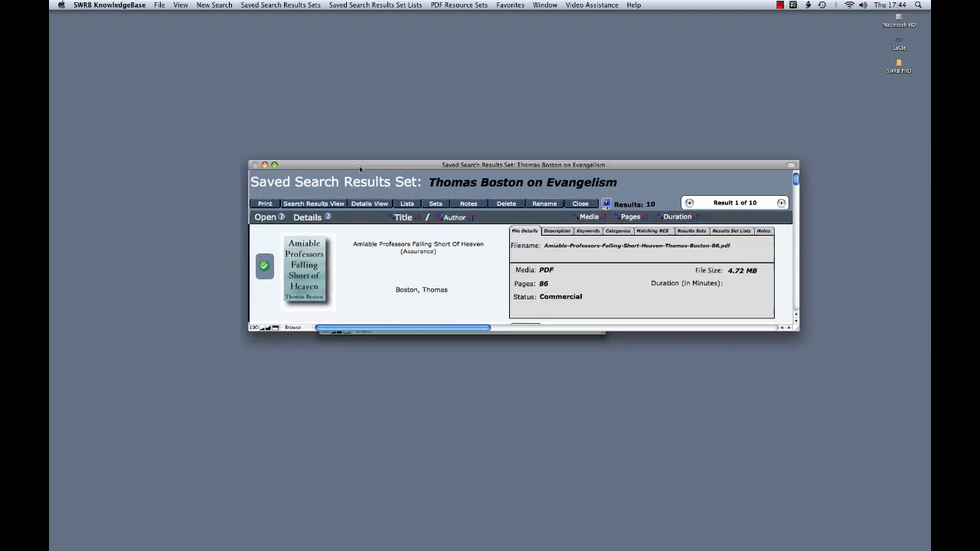
- Enlarge the saved set's window, open the set in Search Results View, and arrange both windows with the saved set in front
left_click_drag(776, 332, 773, 385)
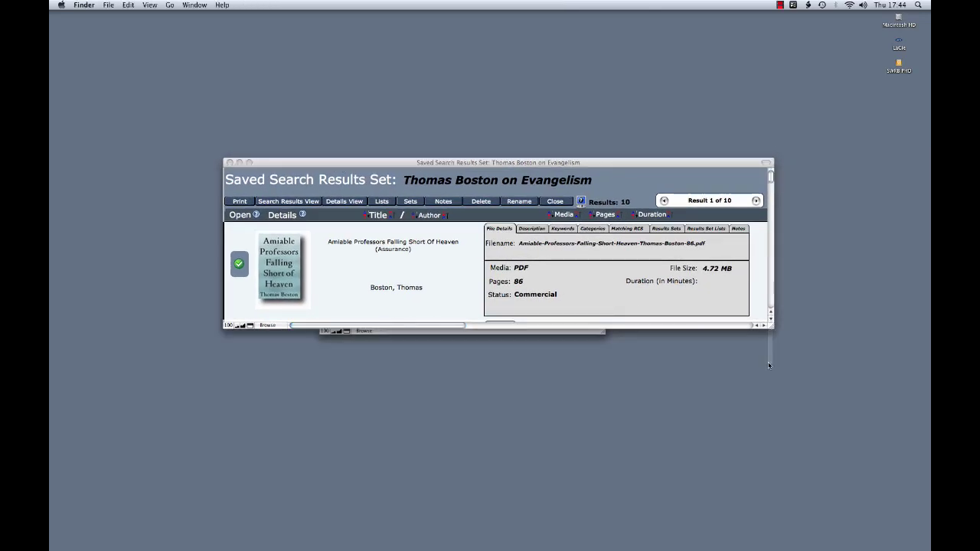
left_click_drag(773, 327, 778, 451)
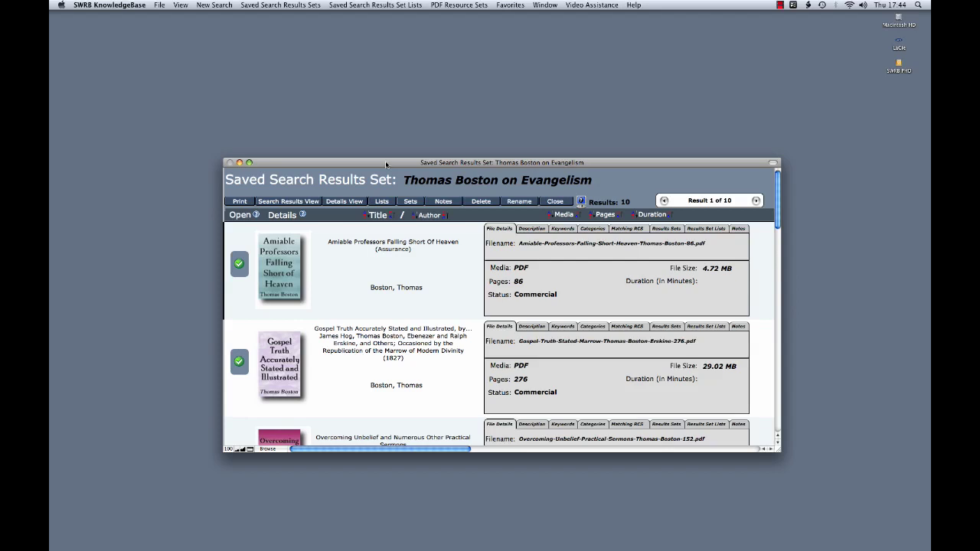
left_click(298, 202)
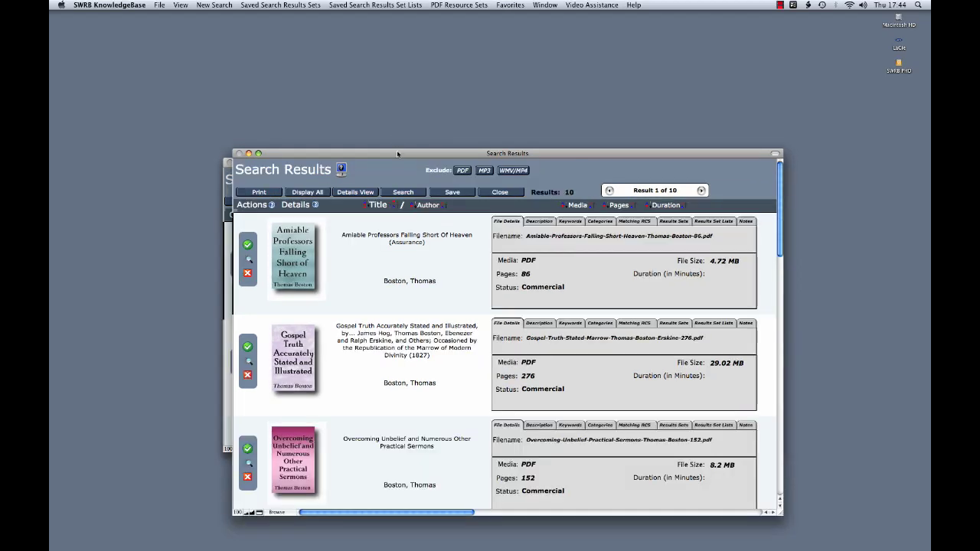
left_click_drag(396, 150, 337, 62)
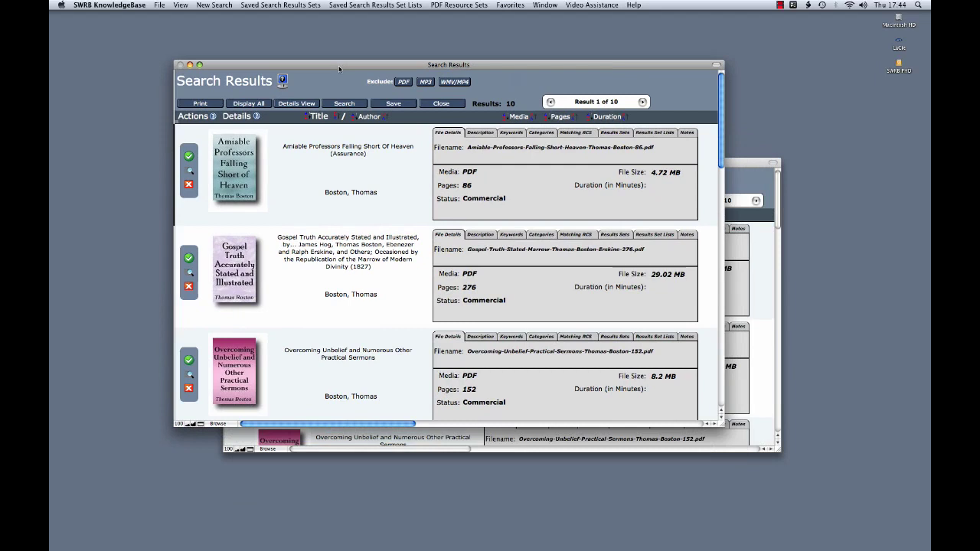
left_click(731, 166)
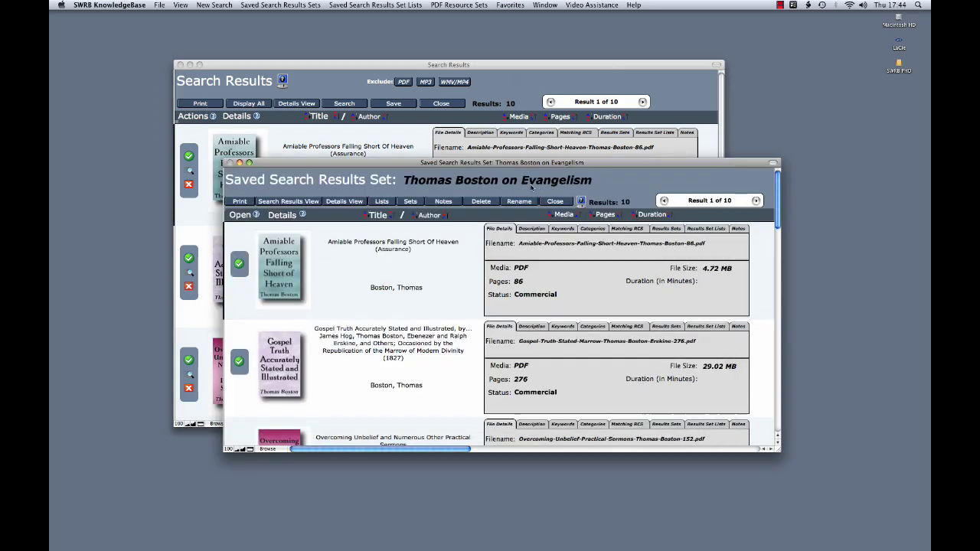
left_click_drag(476, 166, 428, 149)
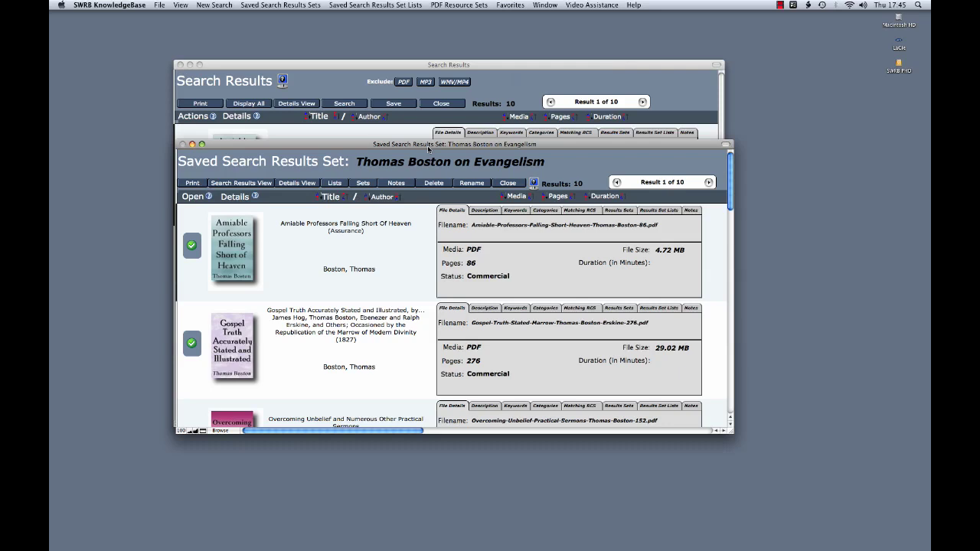
- Open the saved search results set lists and create a new list named "Scottish Puritan Divines"
left_click(338, 186)
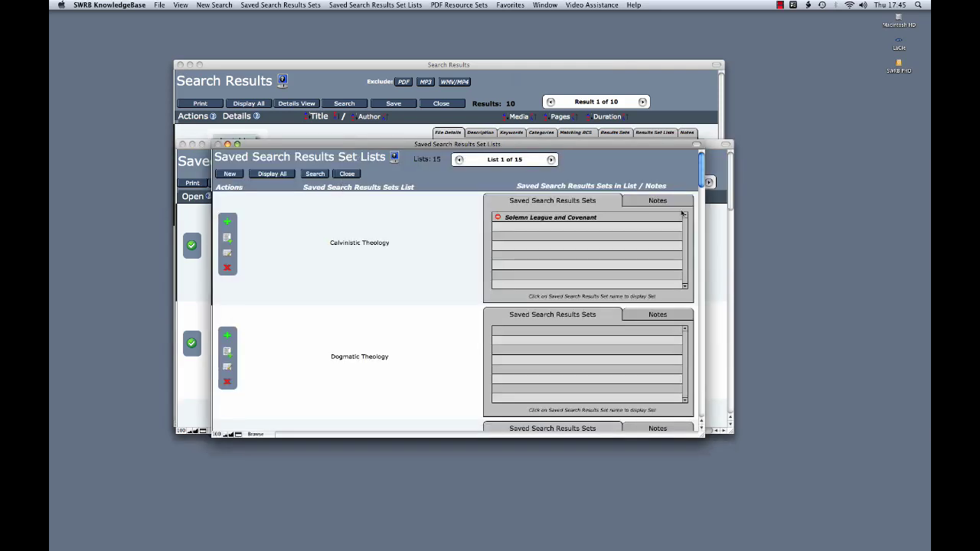
scroll(697, 202, "down", 3)
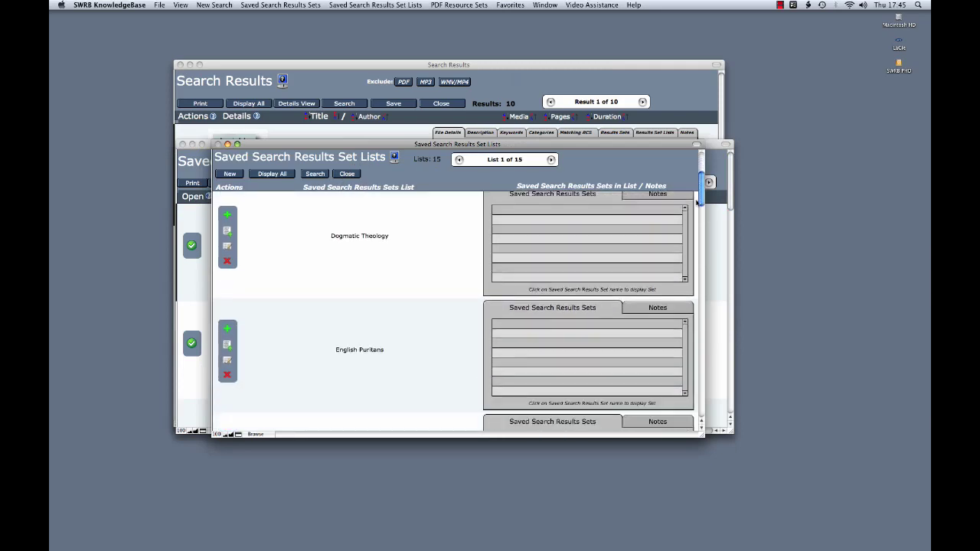
scroll(697, 202, "down", 4)
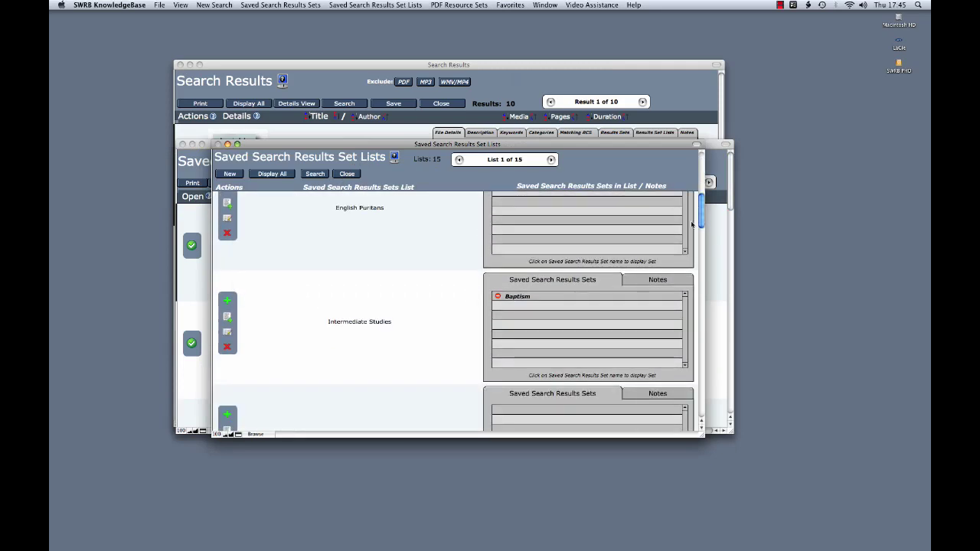
scroll(691, 223, "up", 7)
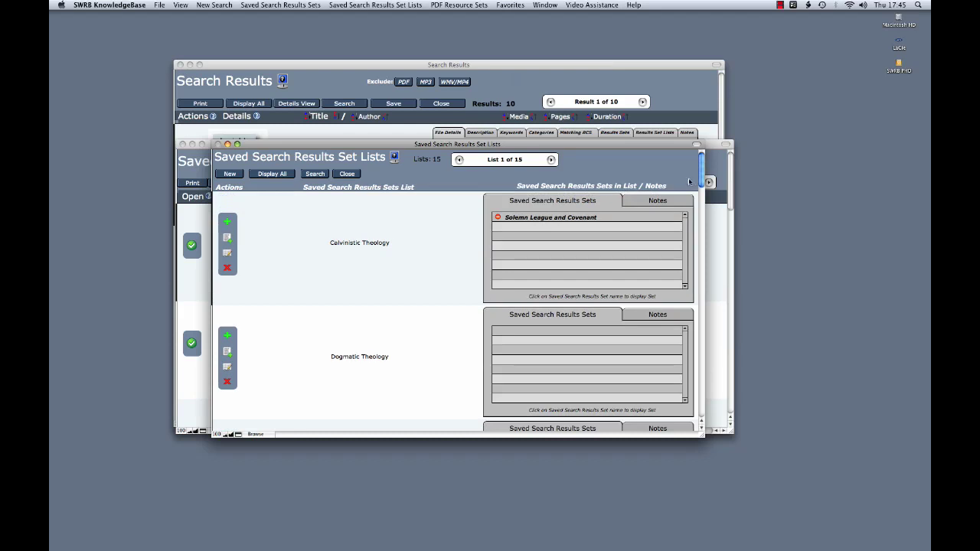
left_click(229, 174)
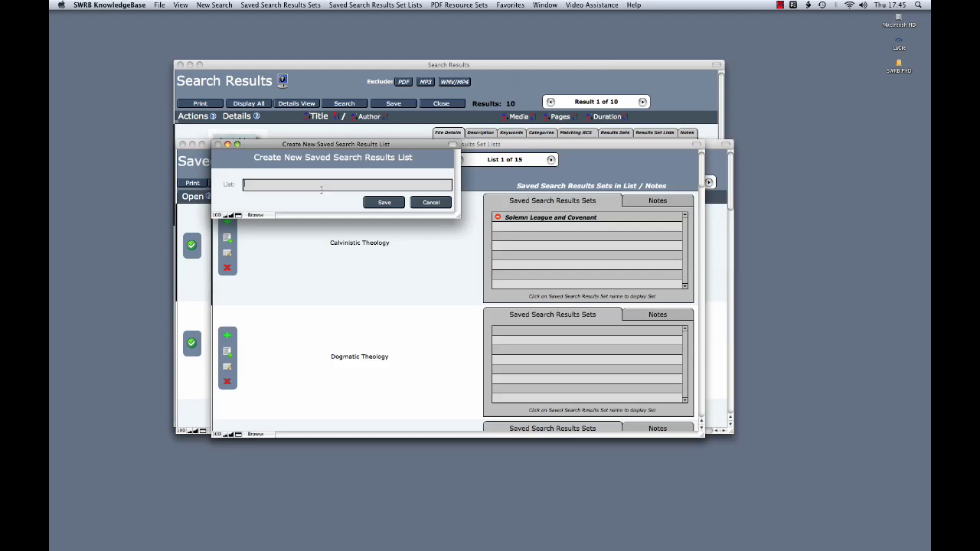
type("Scottish Puritan Divines")
left_click(384, 202)
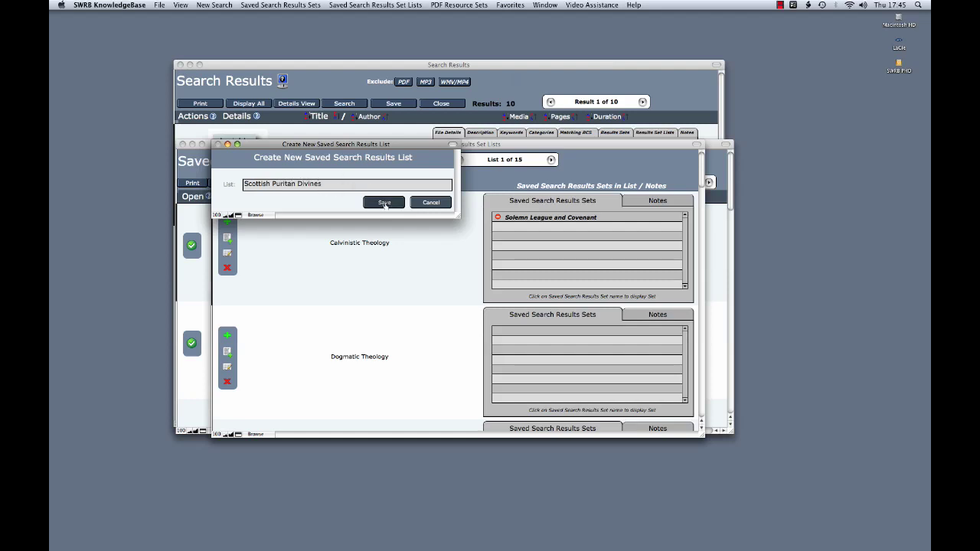
- Add the saved set "Thomas Boston on Evangelism" to the "Scottish Puritan Divines" list
scroll(698, 197, "down", 3)
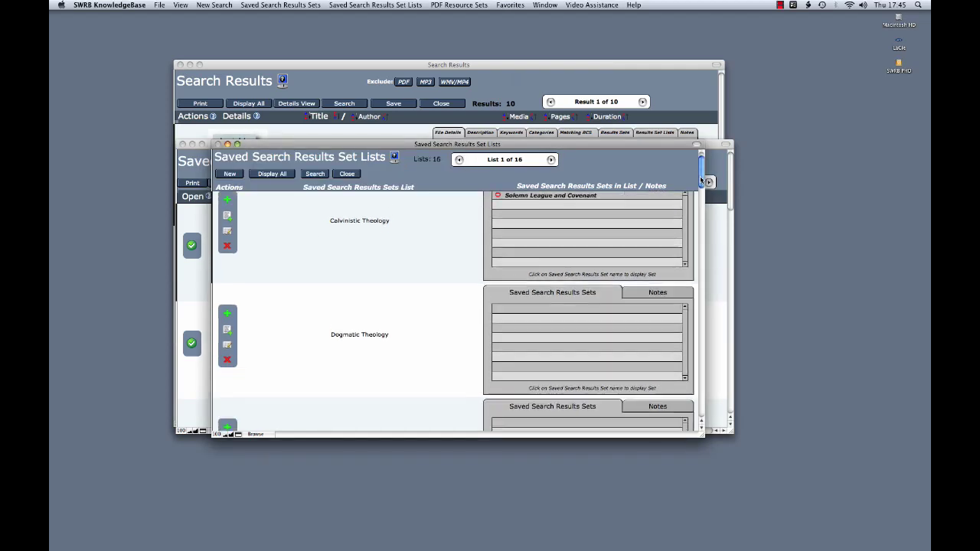
left_click_drag(697, 196, 662, 300)
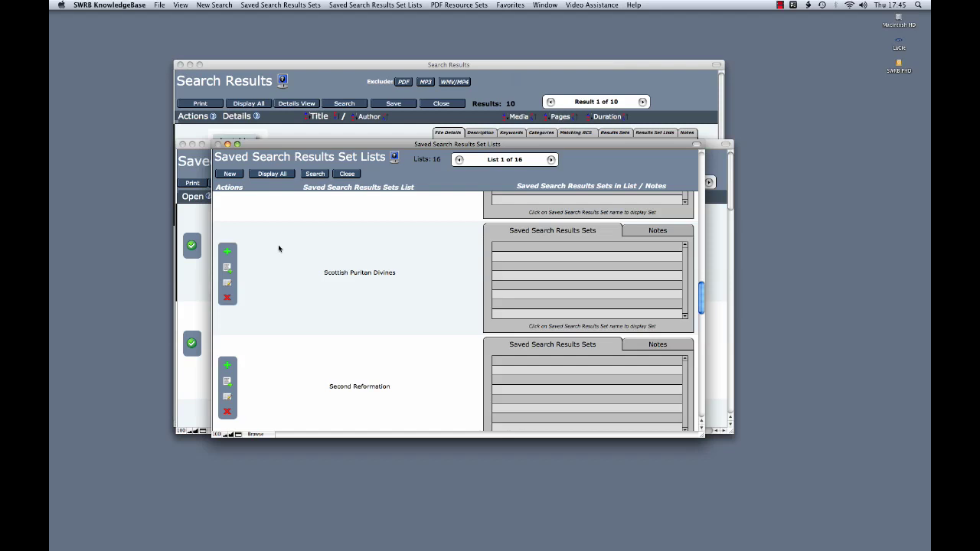
left_click(228, 252)
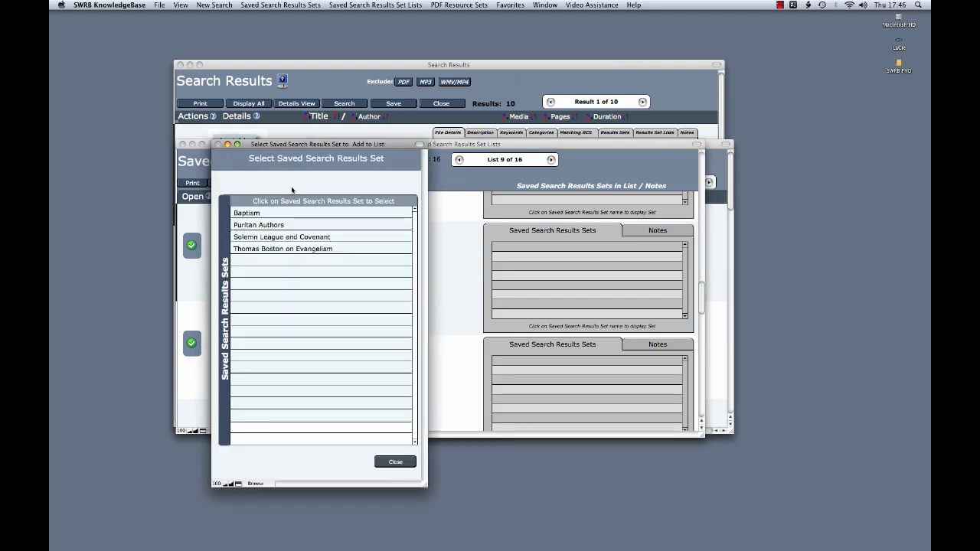
left_click(303, 250)
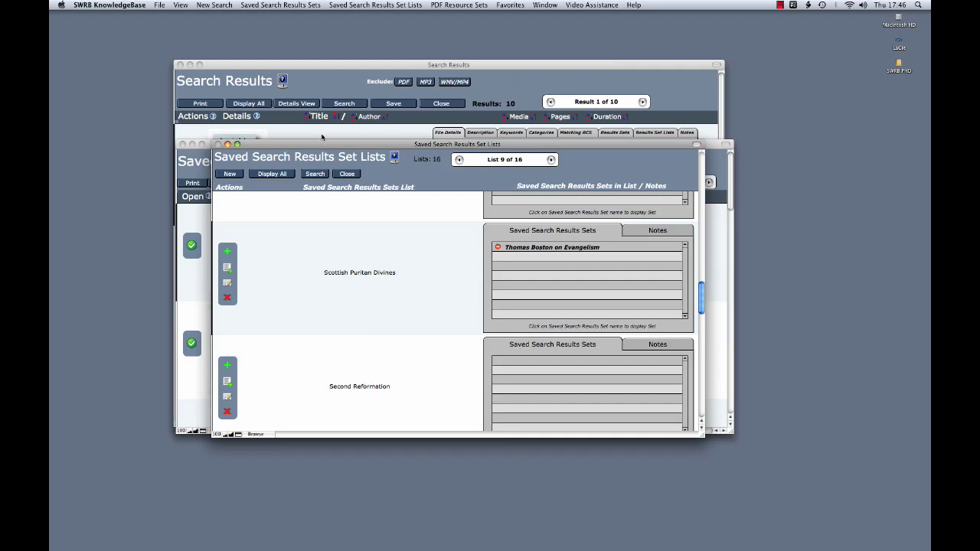
- Close the set lists window and the saved set window, leaving the Search Results window open
left_click_drag(308, 141, 315, 147)
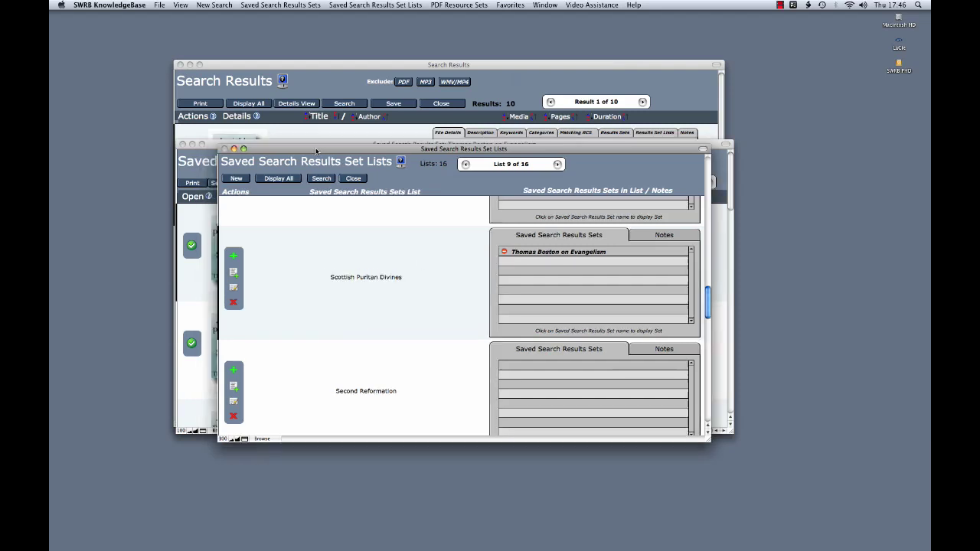
left_click(352, 181)
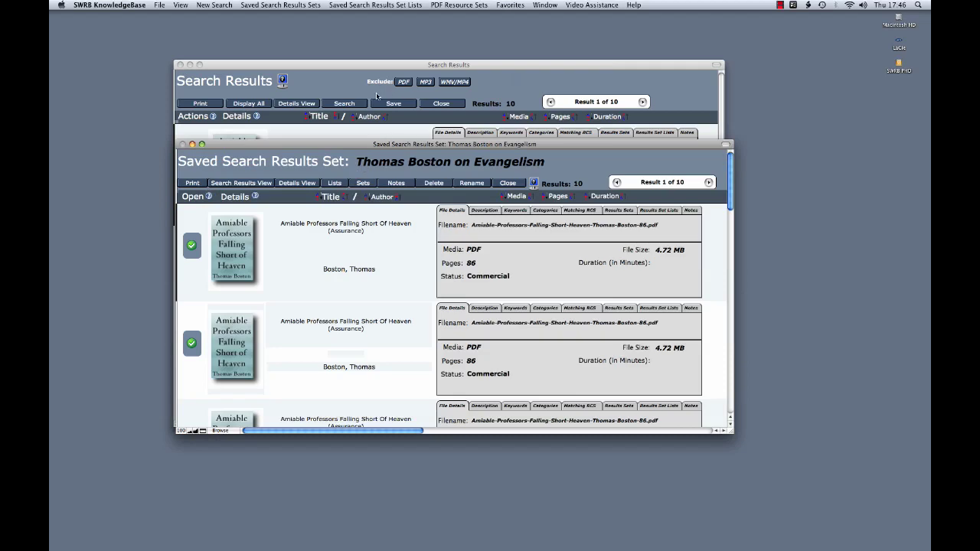
left_click(327, 135)
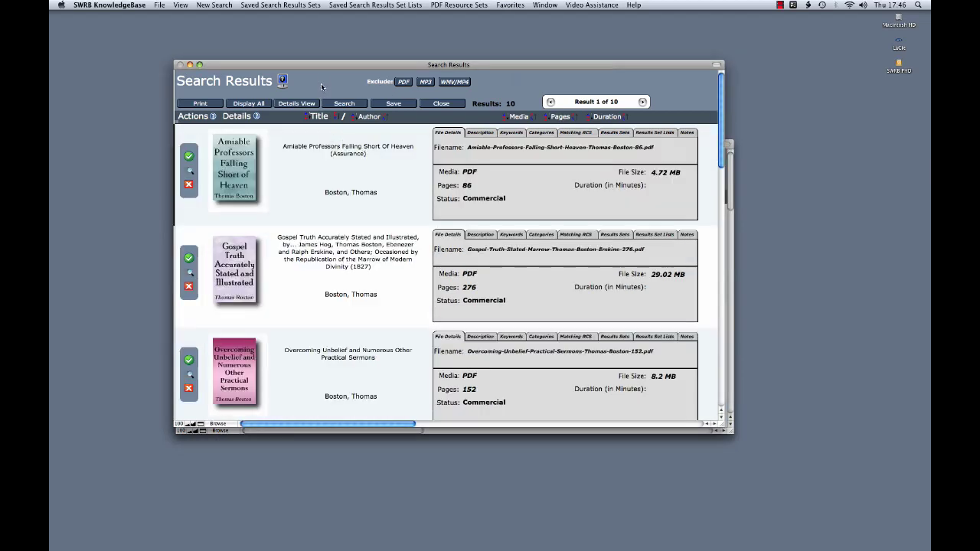
left_click_drag(321, 71, 355, 163)
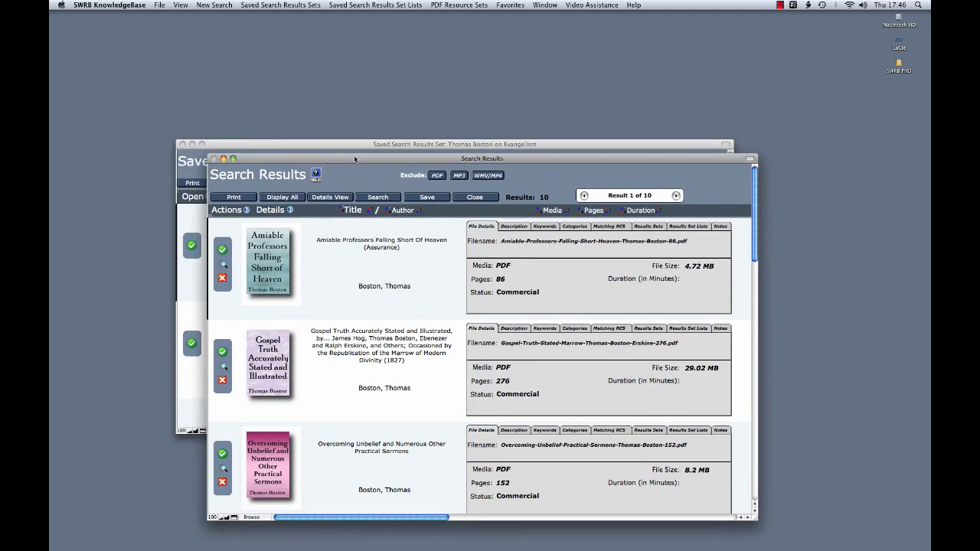
left_click(355, 148)
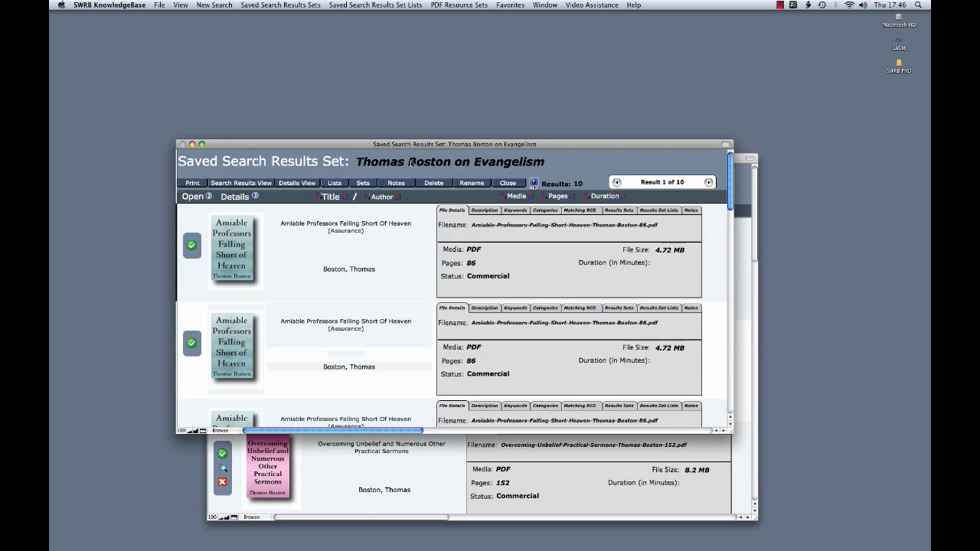
left_click(507, 183)
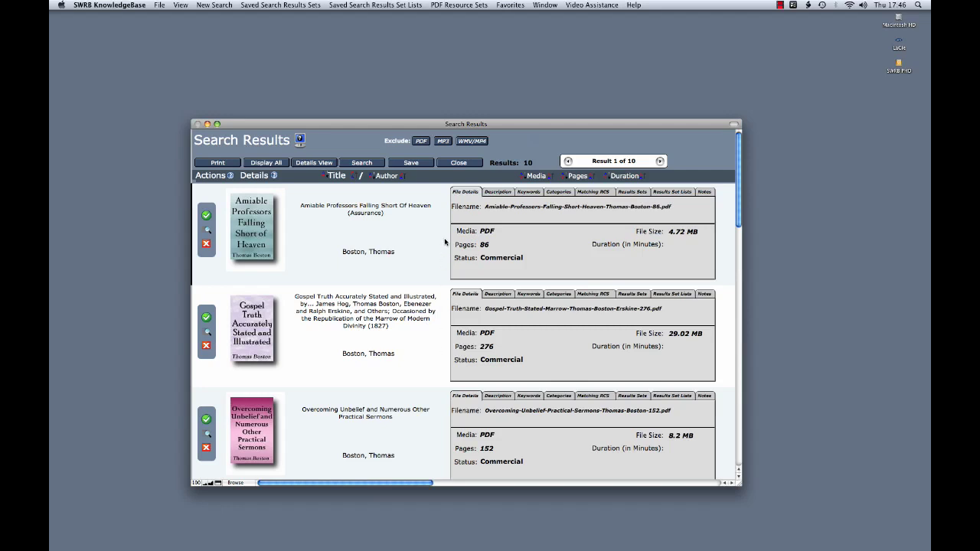
- Show the results' descriptions and keywords, and open the resource details of "Amiable Professors Falling Short Of Heaven"
left_click(494, 192)
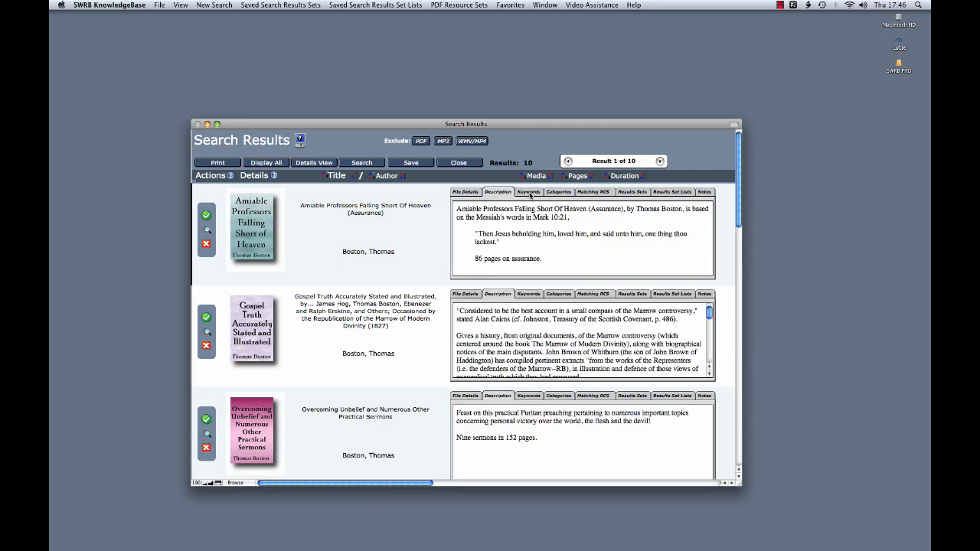
left_click(529, 192)
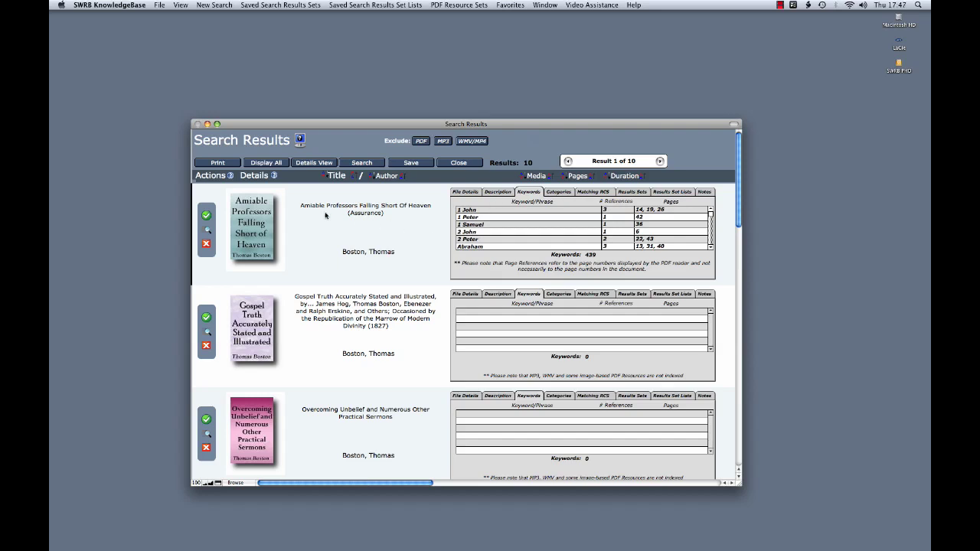
left_click(252, 223)
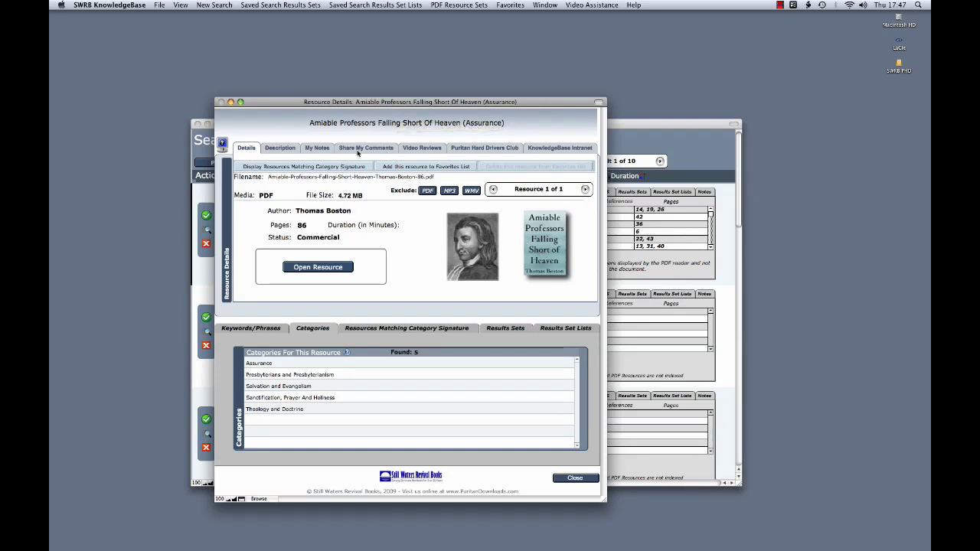
- View the resource's Description, My Notes, Share My Comments and Video Reviews sections
left_click(279, 148)
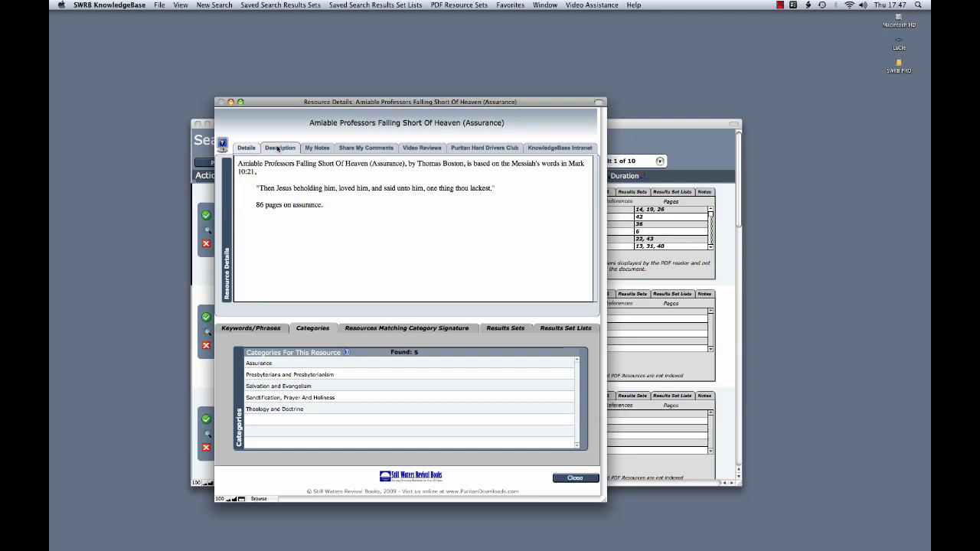
left_click(319, 150)
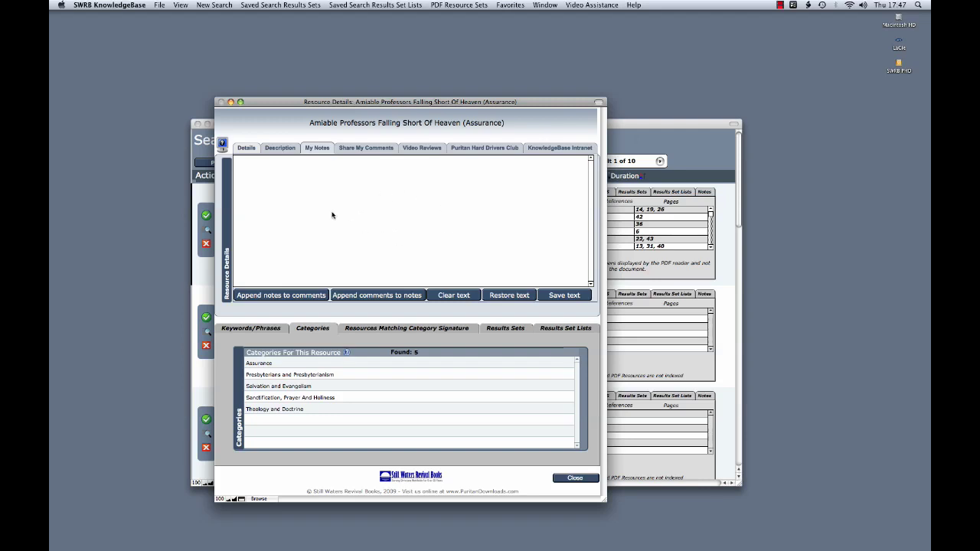
left_click(370, 151)
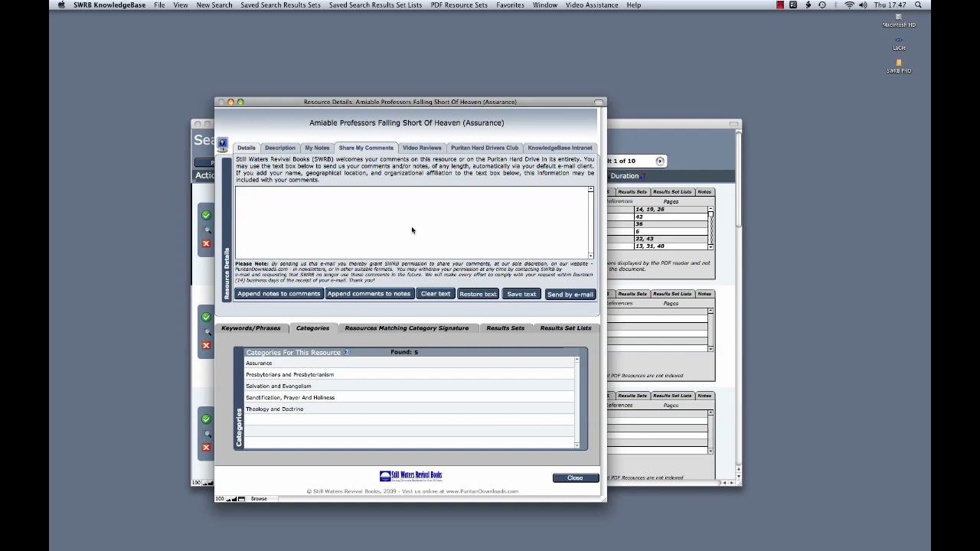
left_click(421, 149)
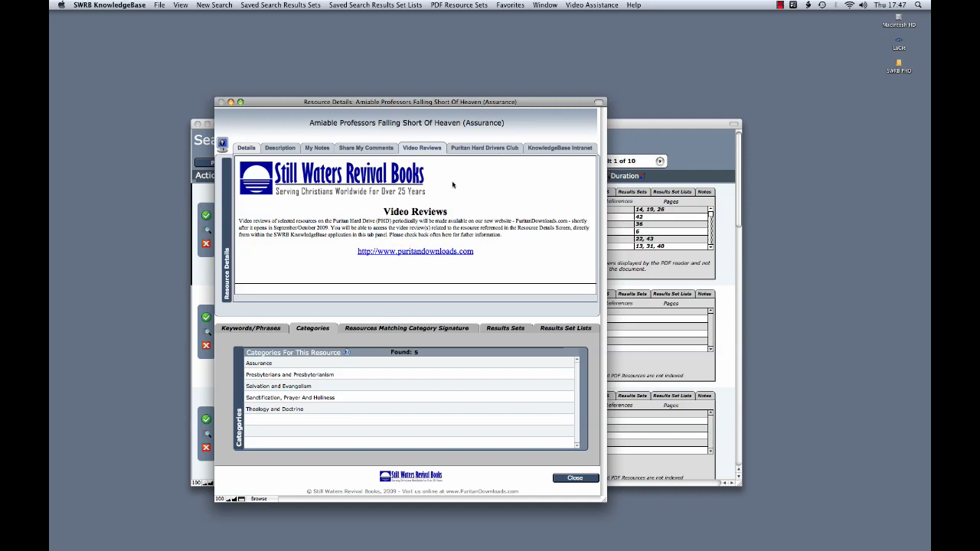
- View the resource's Puritan Hard Drivers Club and KnowledgeBase Intranet sections, and return to its Details
left_click(484, 149)
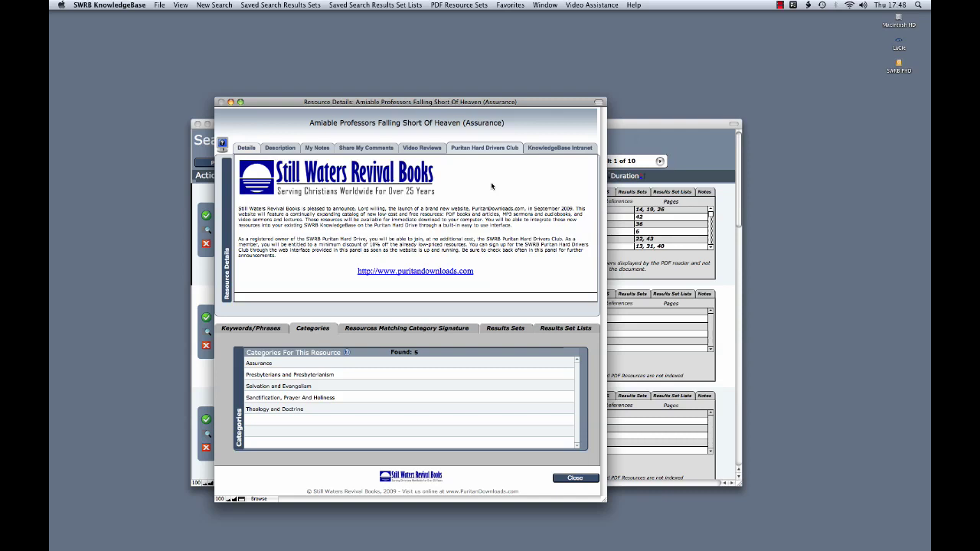
left_click(548, 153)
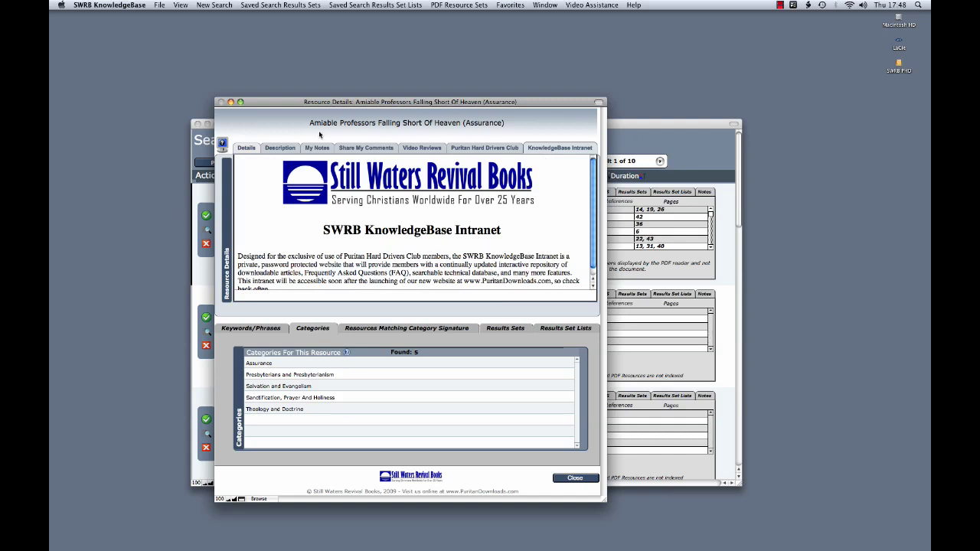
left_click(245, 150)
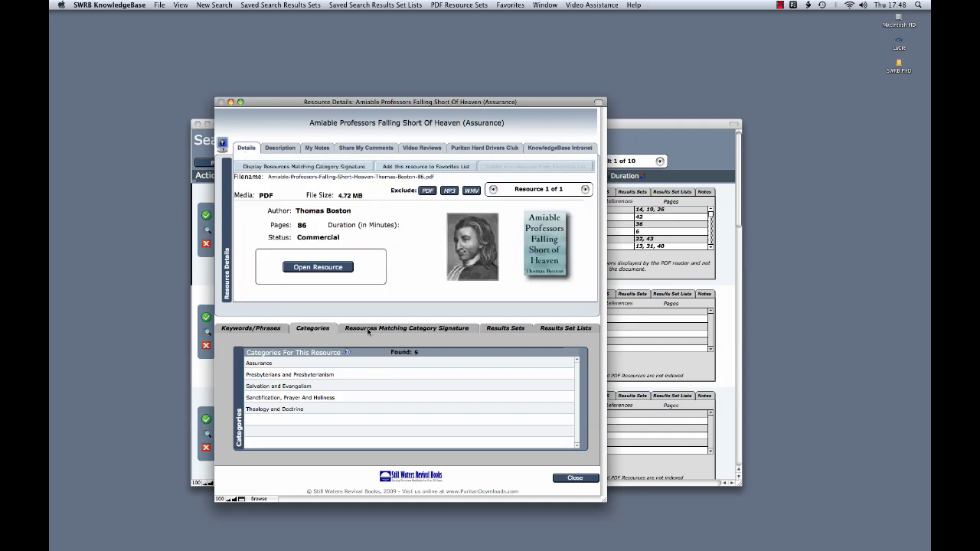
- View the resources matching this category signature, and the saved results sets and set lists that contain this resource
left_click(393, 328)
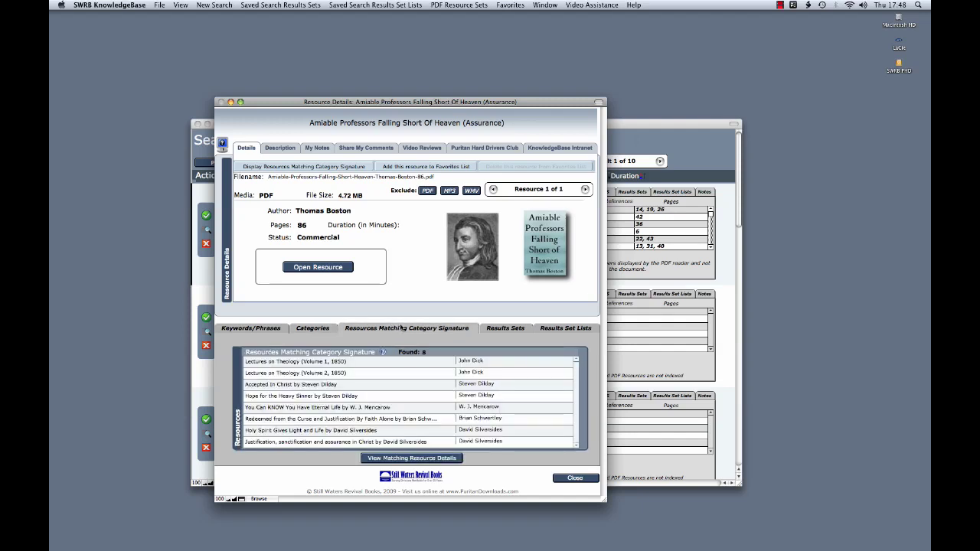
left_click(511, 330)
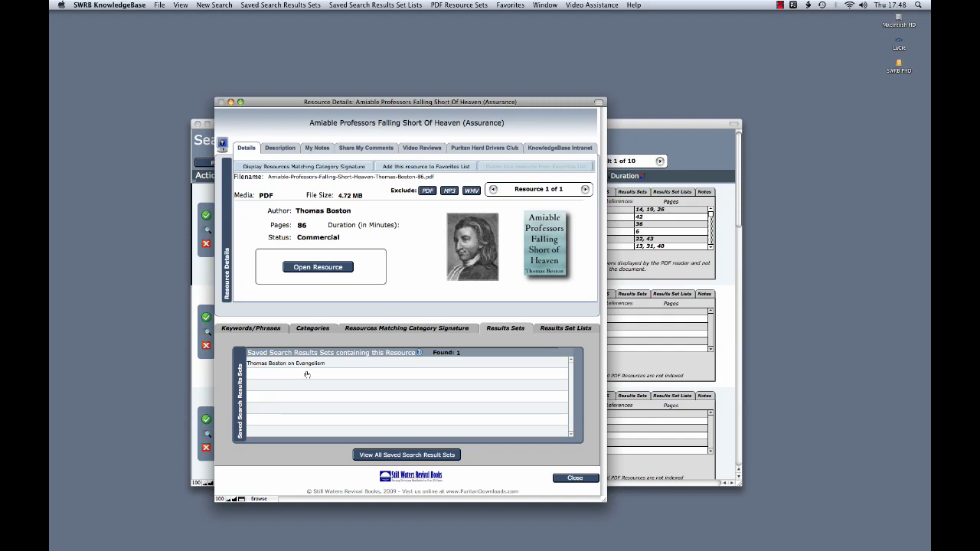
left_click(561, 330)
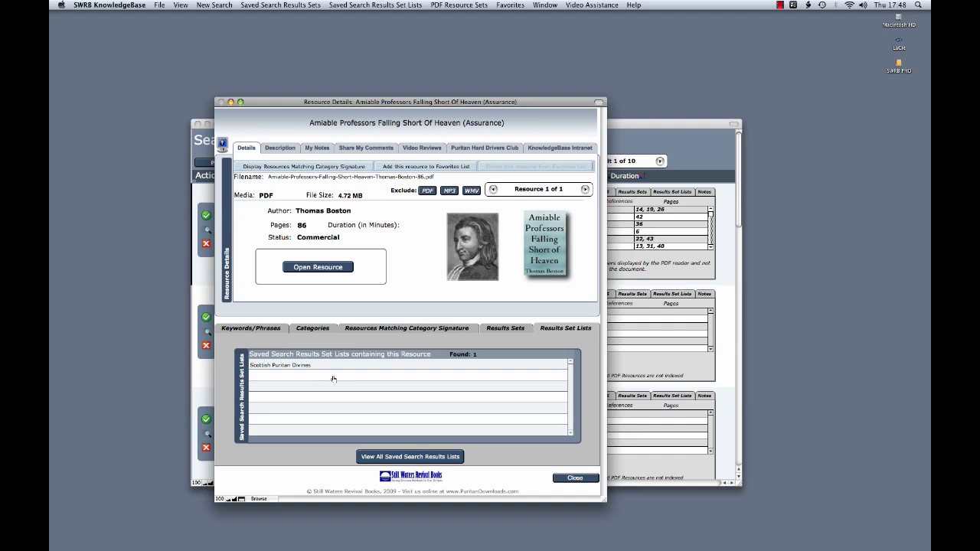
- Browse the resource's Keywords/Phrases list with its reference counts and page numbers, down to the entries beginning with B
left_click(243, 330)
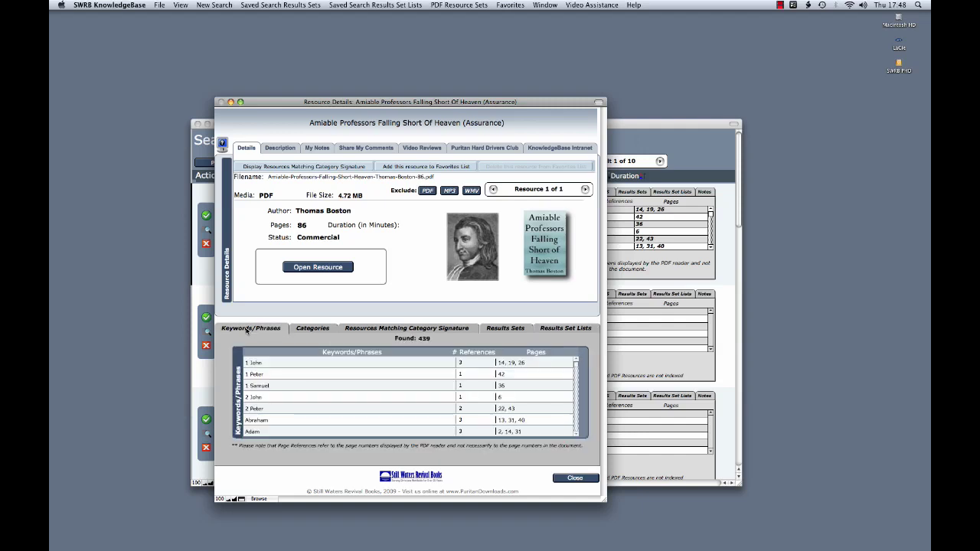
scroll(366, 398, "down", 2)
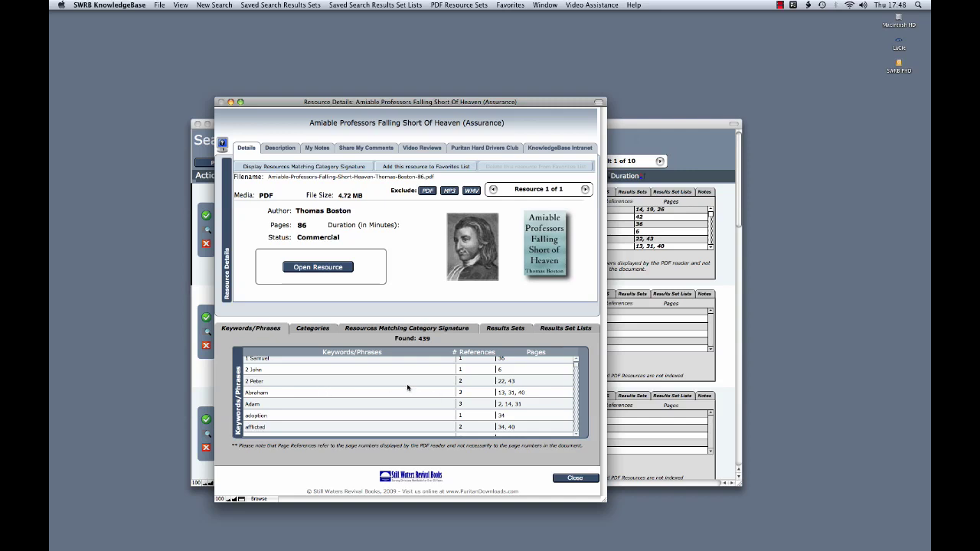
scroll(407, 387, "down", 3)
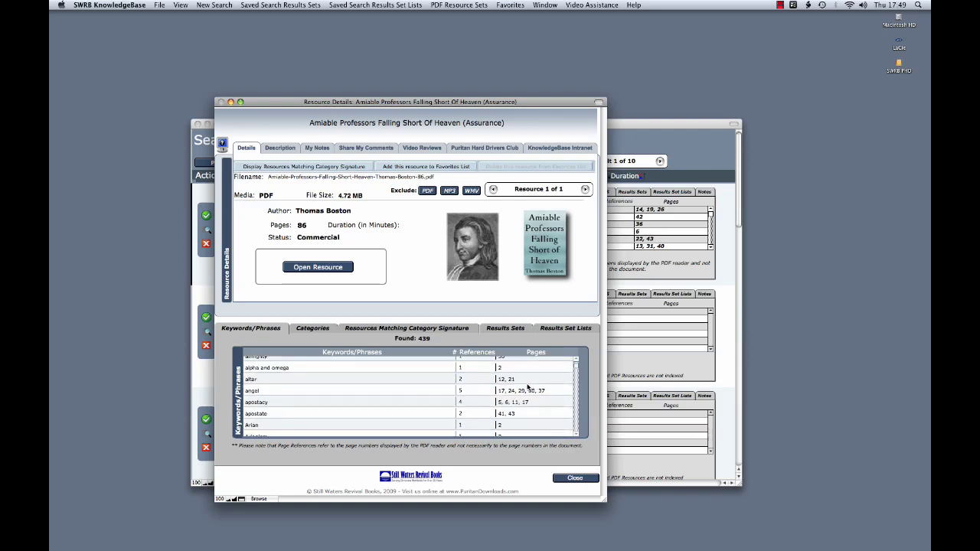
scroll(528, 388, "down", 5)
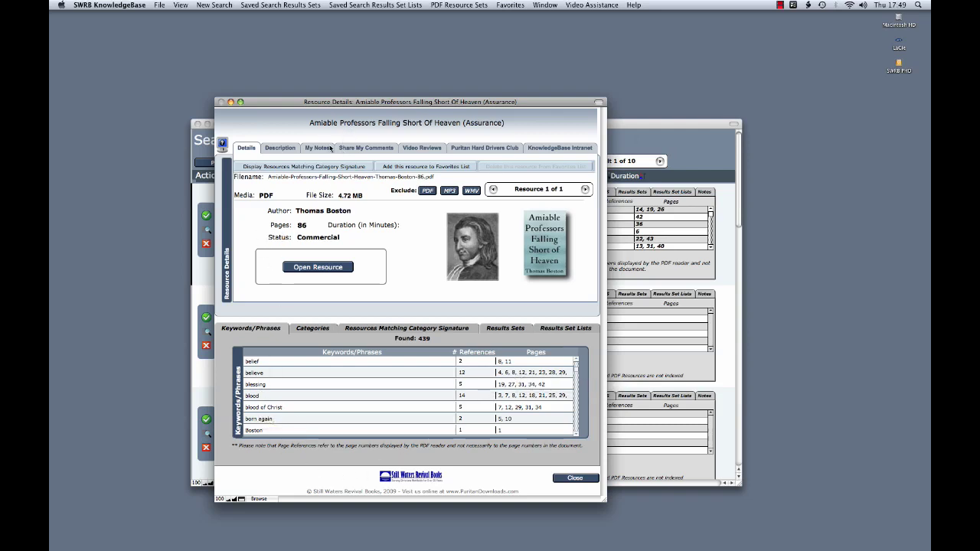
- Display the Favorites List and arrange it beside the Resource Details window so the option for adding favorites is accessible
left_click_drag(288, 104, 241, 101)
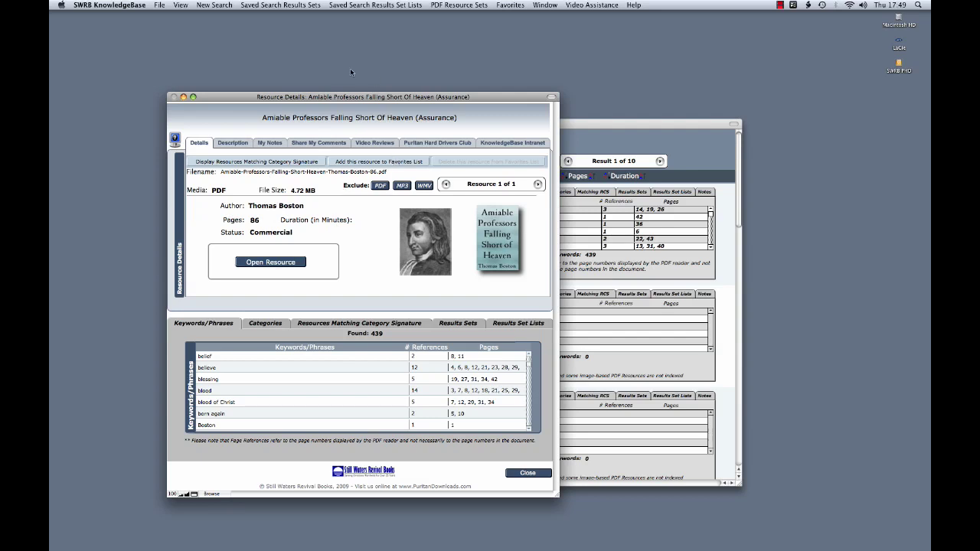
left_click_drag(323, 97, 303, 95)
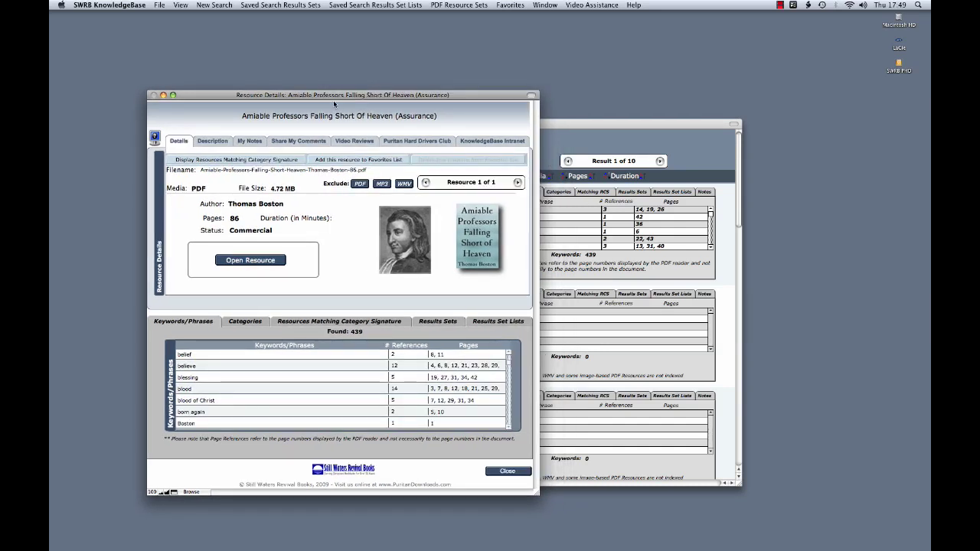
left_click(508, 5)
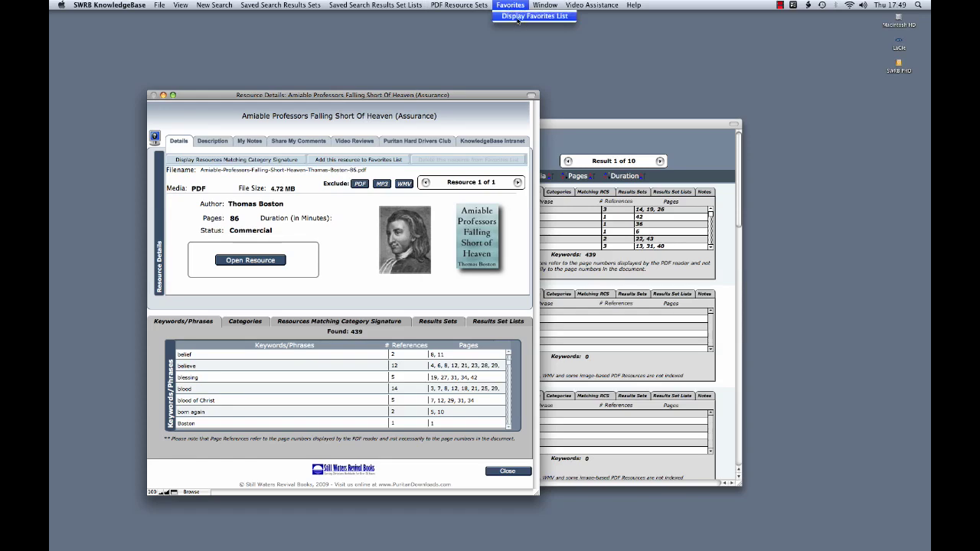
left_click(518, 18)
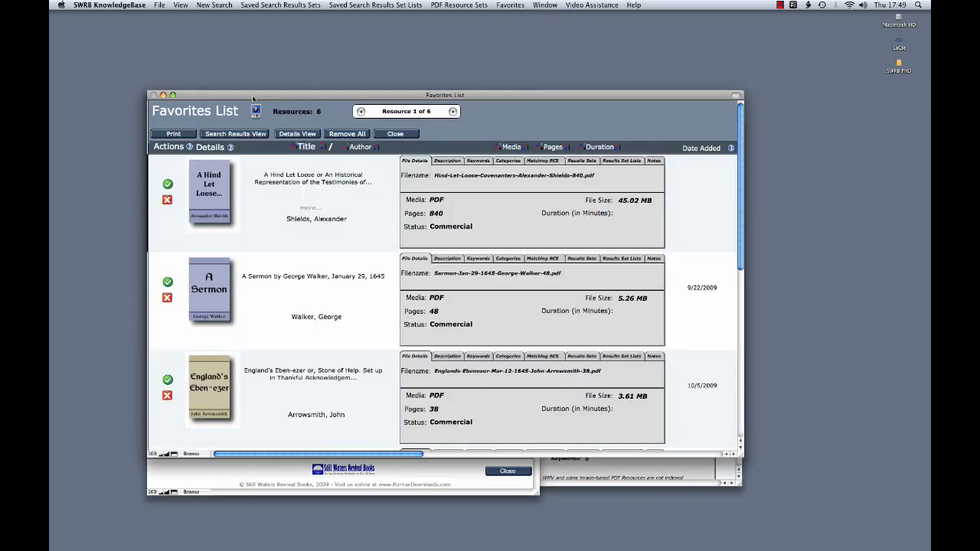
left_click_drag(251, 95, 462, 80)
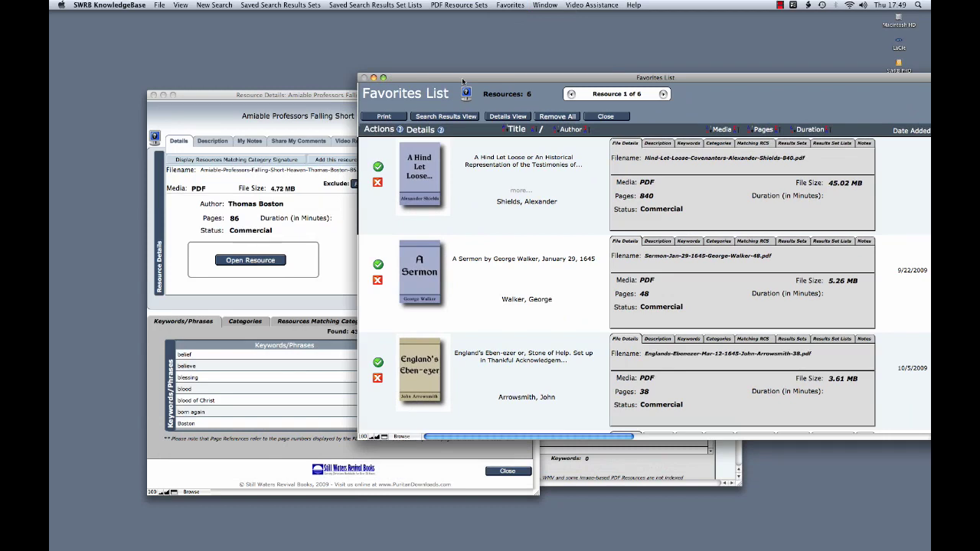
left_click_drag(307, 93, 254, 60)
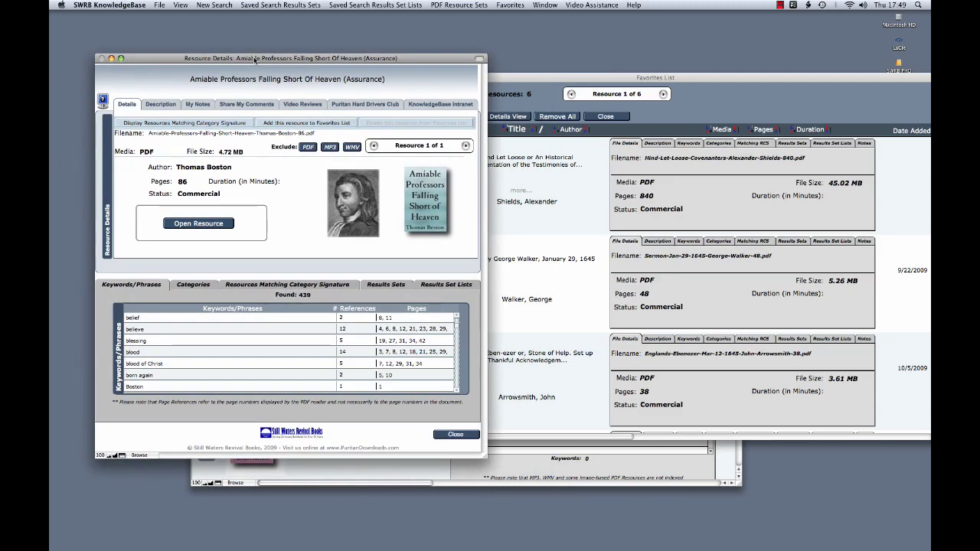
- Add "Amiable Professors Falling Short Of Heaven" to the Favorites List and locate its entry there
left_click(310, 124)
left_click(622, 103)
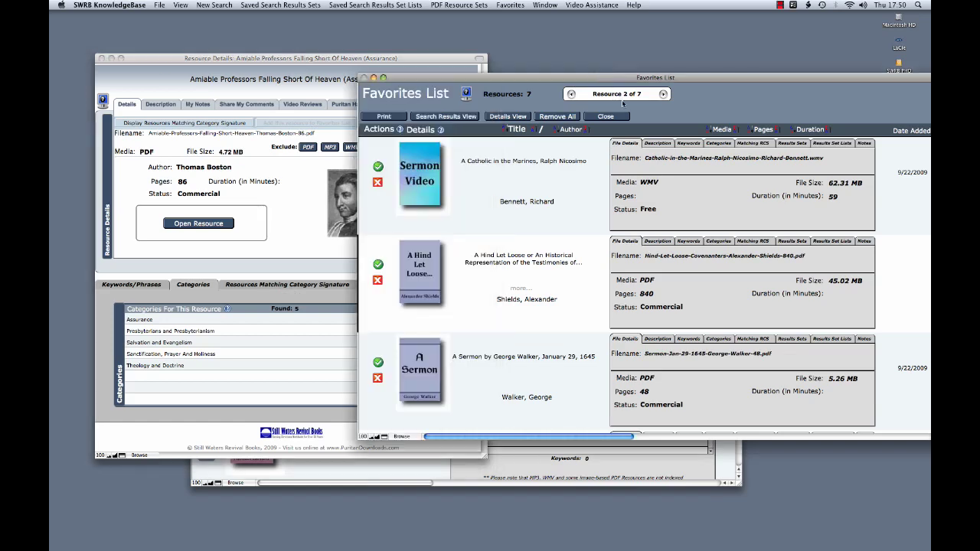
scroll(567, 252, "down", 10)
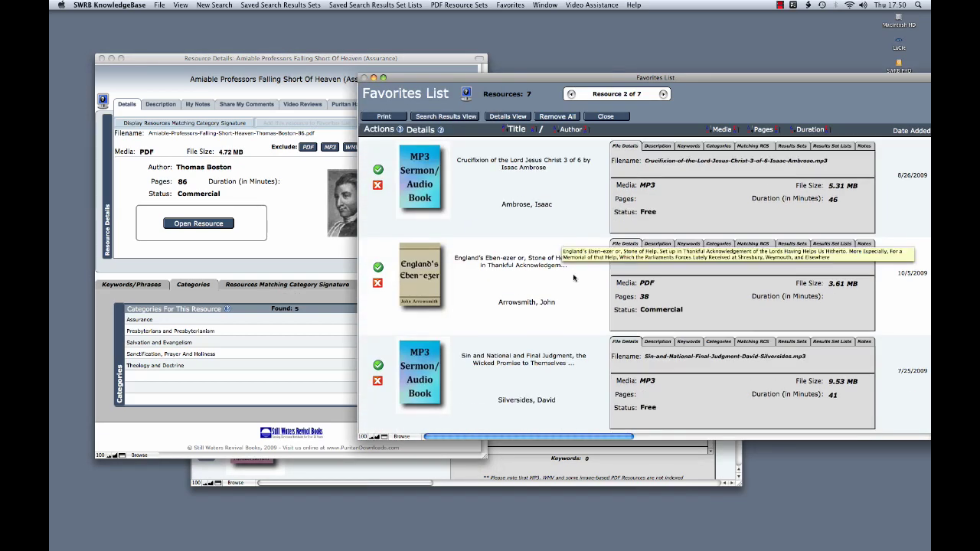
left_click_drag(812, 77, 699, 74)
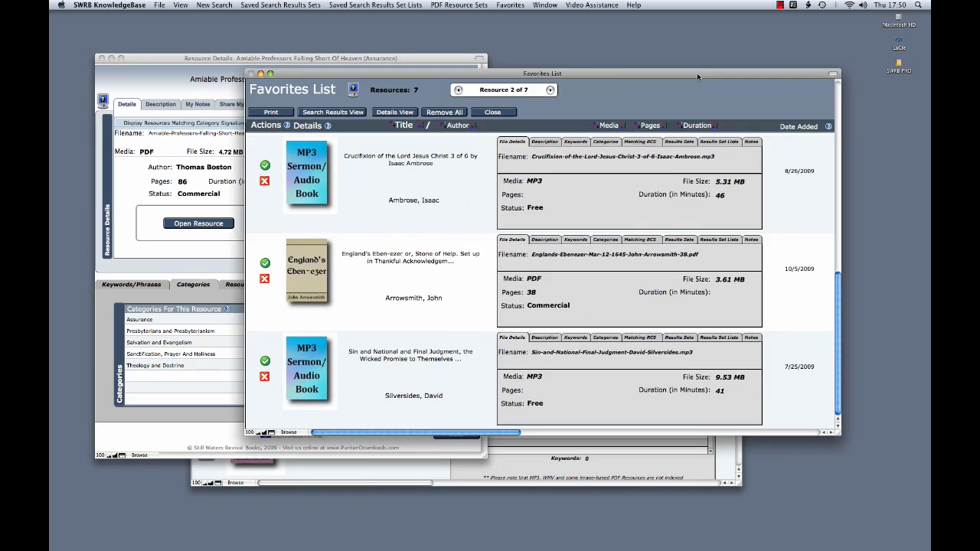
scroll(831, 333, "up", 2)
scroll(812, 306, "up", 5)
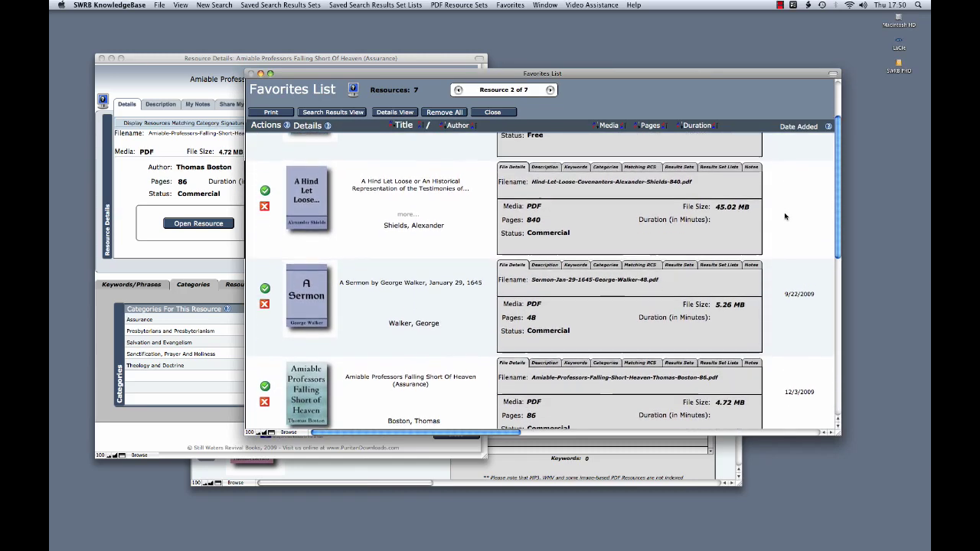
scroll(773, 268, "down", 2)
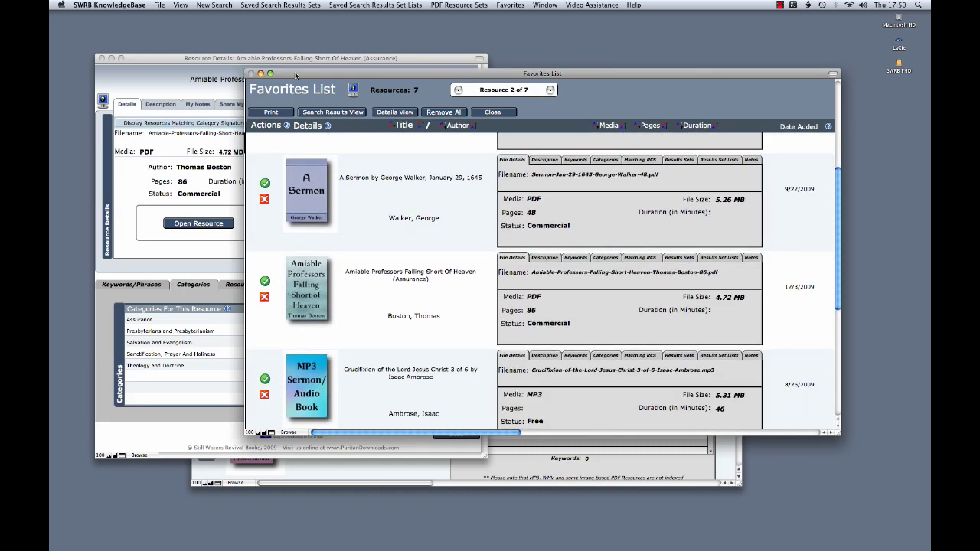
- Uncover the resource's details behind the Favorites List, close the list, and reposition the Resource Details window slightly higher
left_click_drag(284, 74, 436, 49)
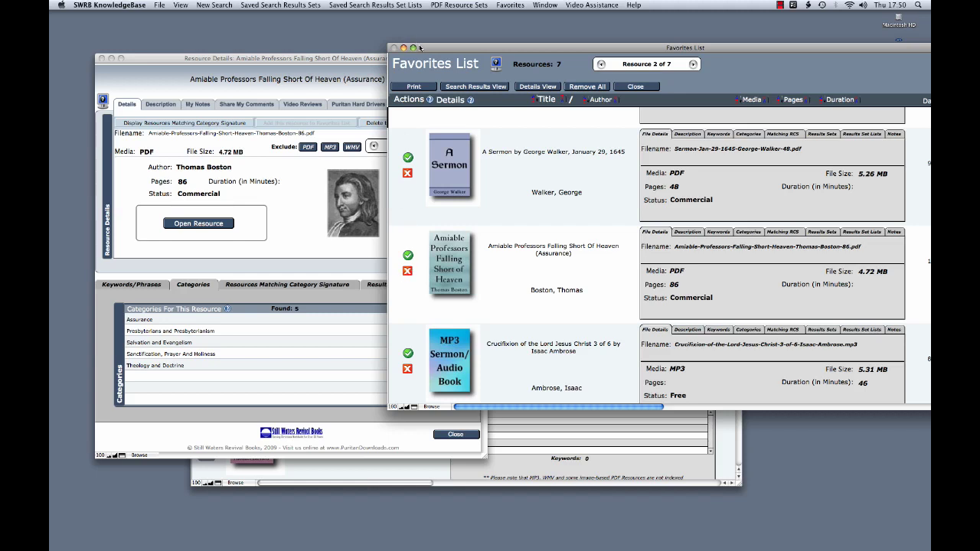
left_click_drag(419, 48, 416, 48)
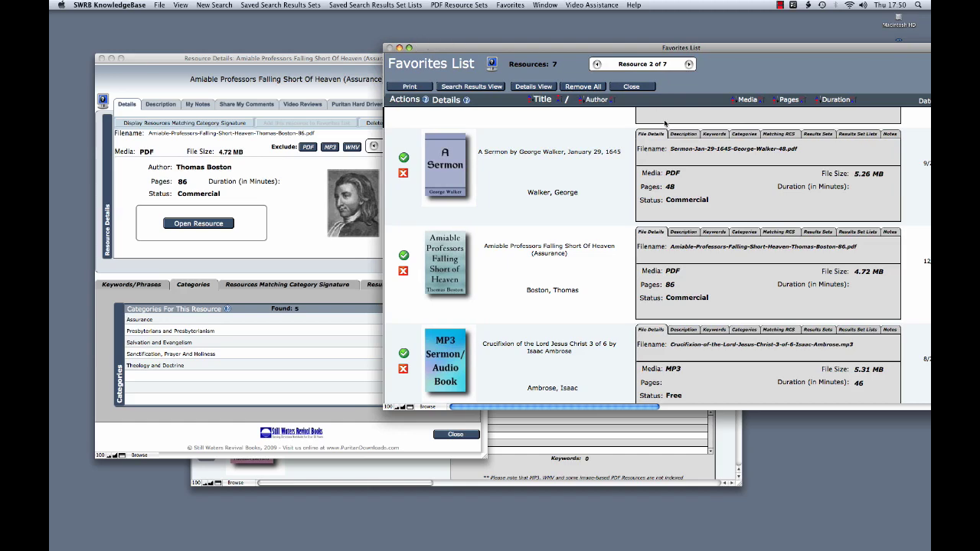
left_click(631, 88)
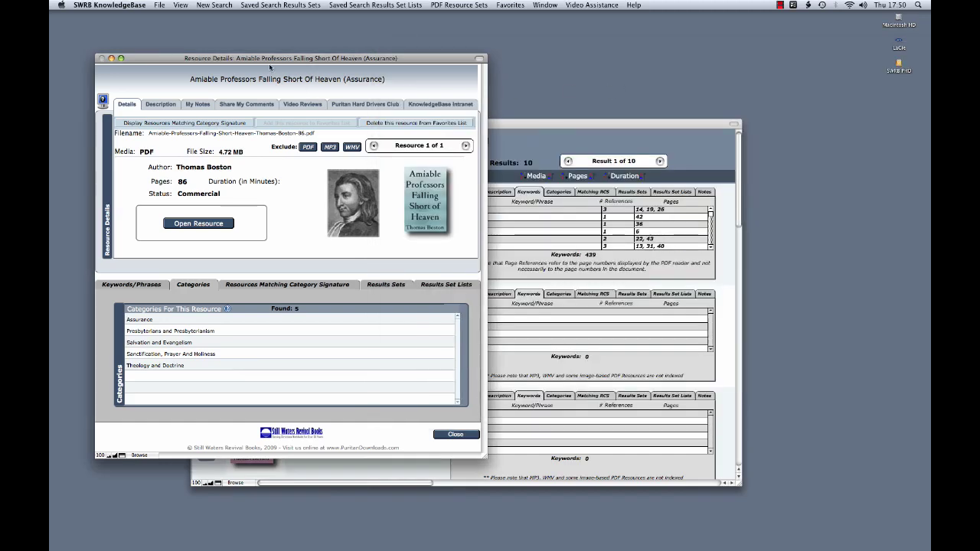
left_click_drag(247, 63, 245, 53)
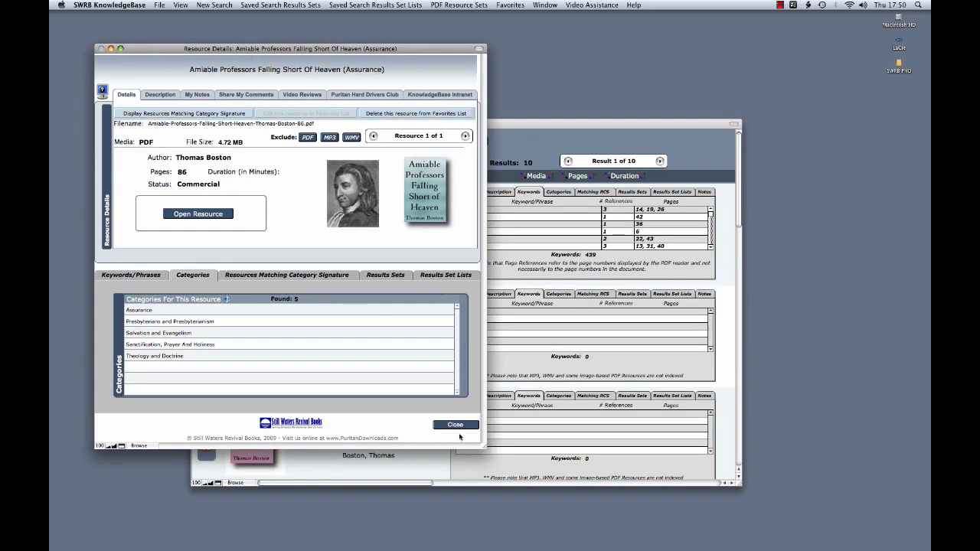